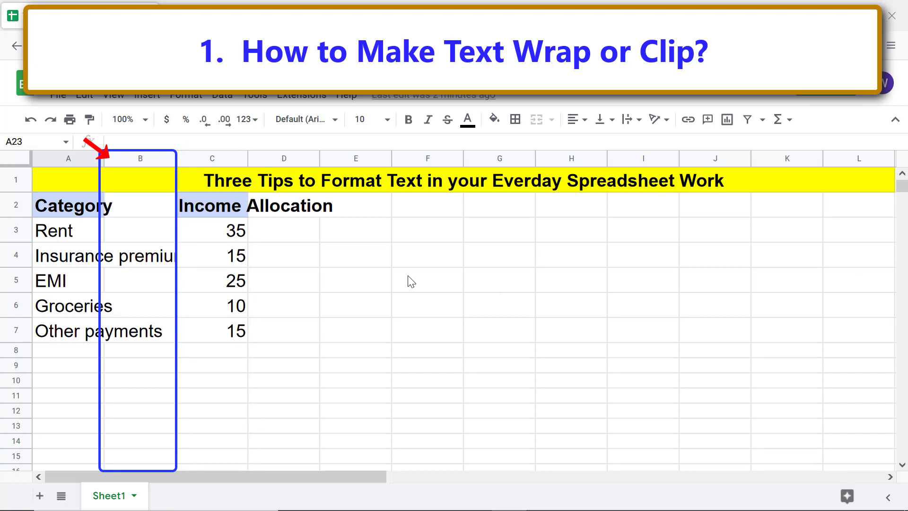
# Delete the empty column B, then undo the deletion
pyautogui.rightClick(126, 157)
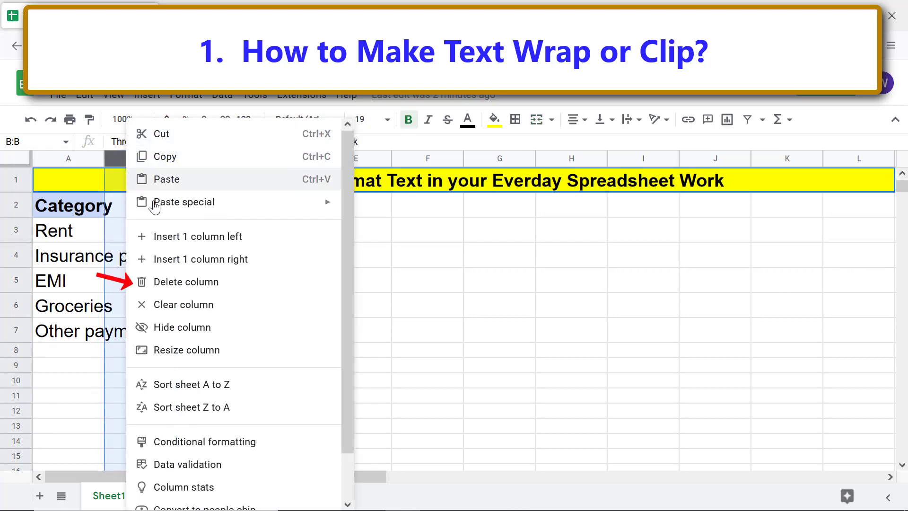
pyautogui.click(177, 284)
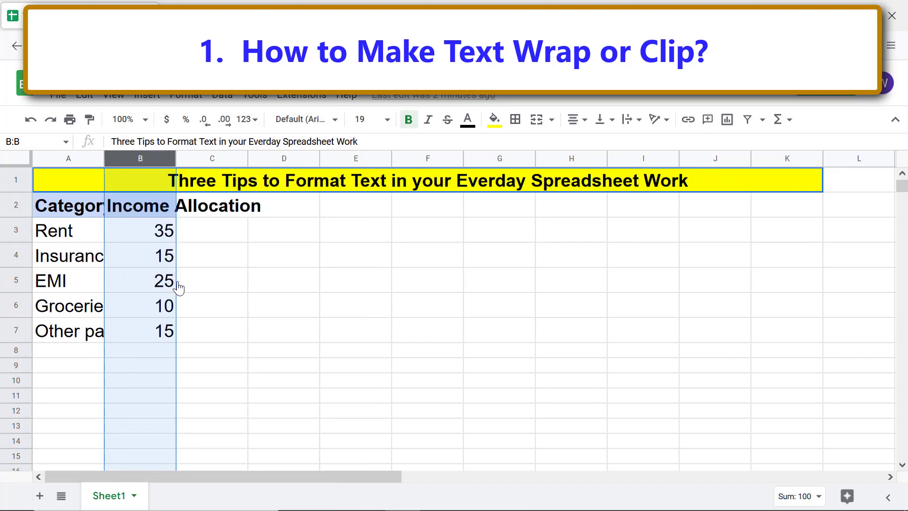
pyautogui.click(154, 350)
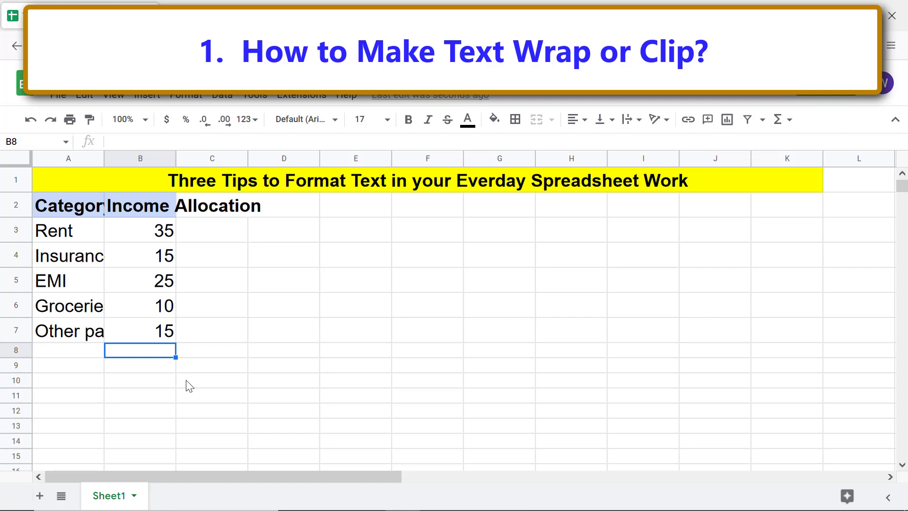
pyautogui.hotkey('ctrl', 'space')
pyautogui.hotkey('ctrl', 'alt', '=')
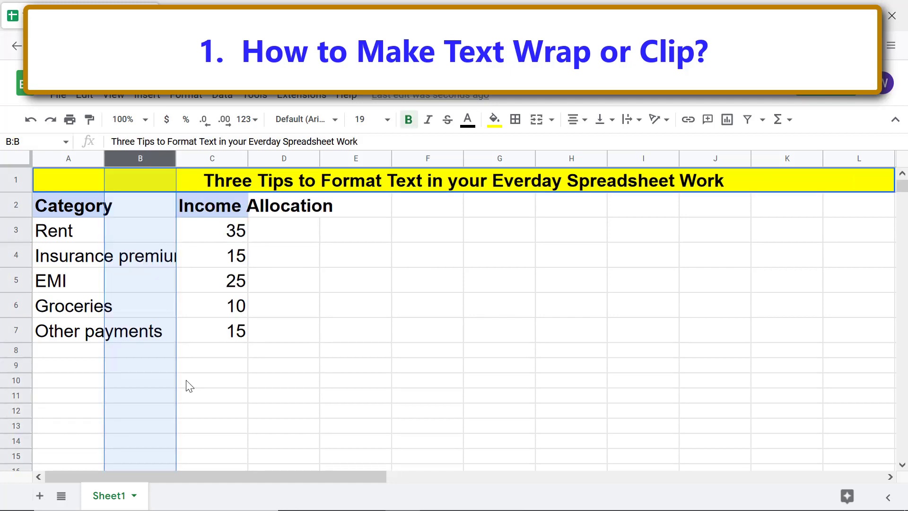
pyautogui.click(198, 355)
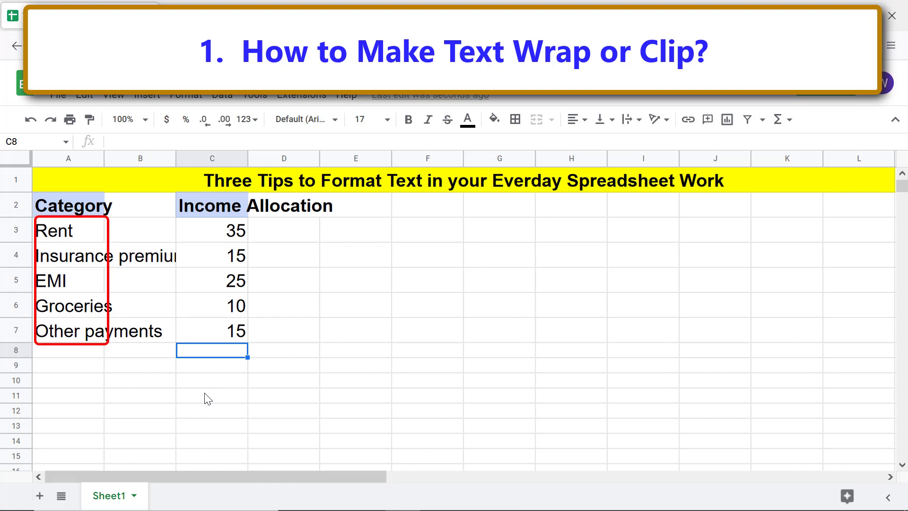
# Apply Wrap text wrapping to the five category labels in A3:A7, from Rent down
pyautogui.click(96, 234)
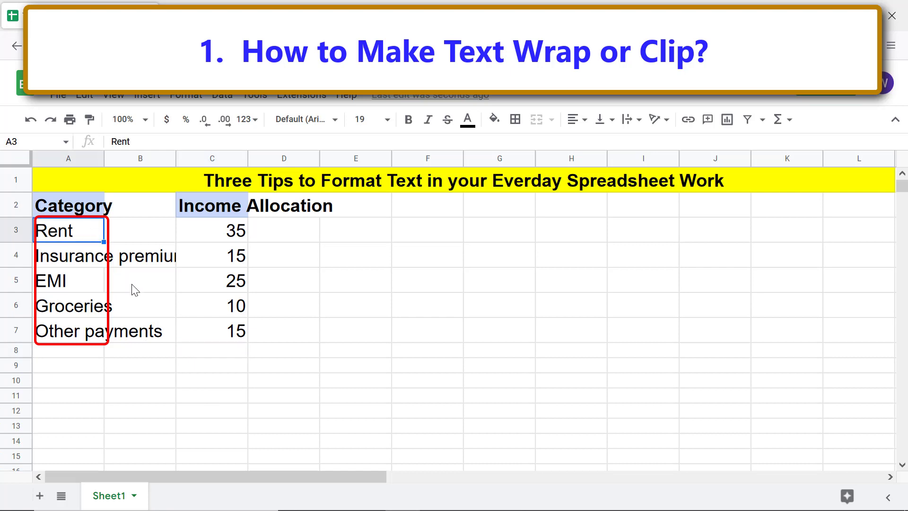
pyautogui.keyDown('shift'); pyautogui.click(90, 333); pyautogui.keyUp('shift')
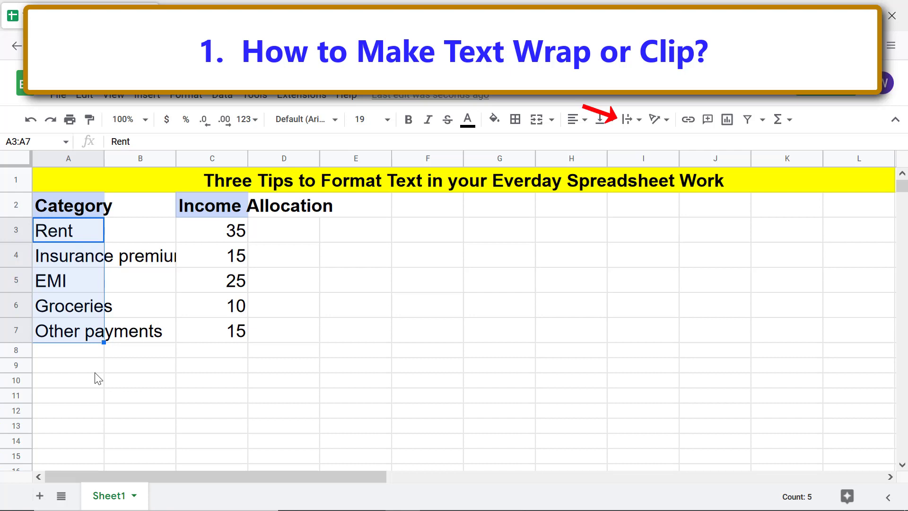
pyautogui.click(633, 120)
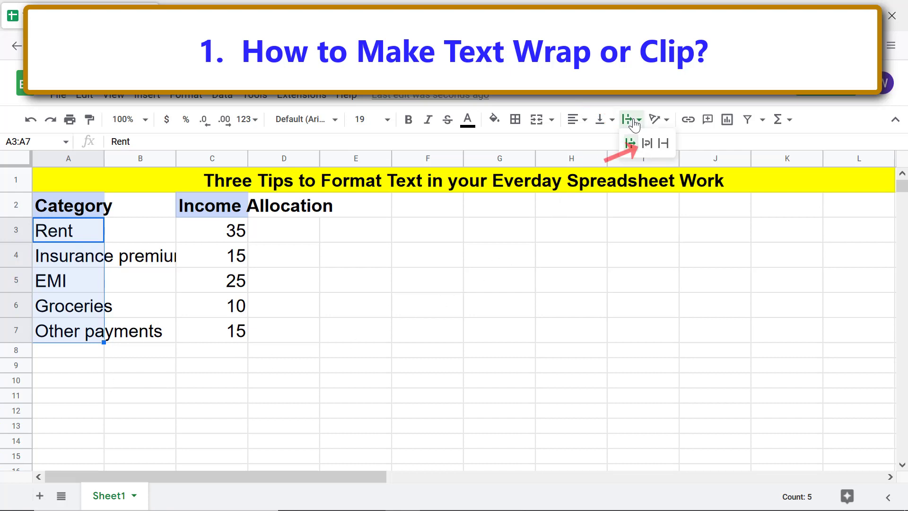
pyautogui.click(648, 145)
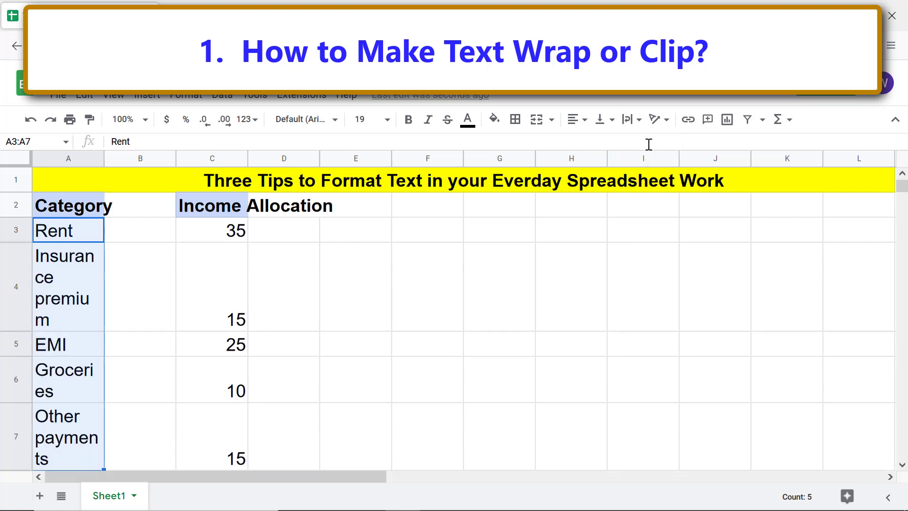
pyautogui.click(301, 434)
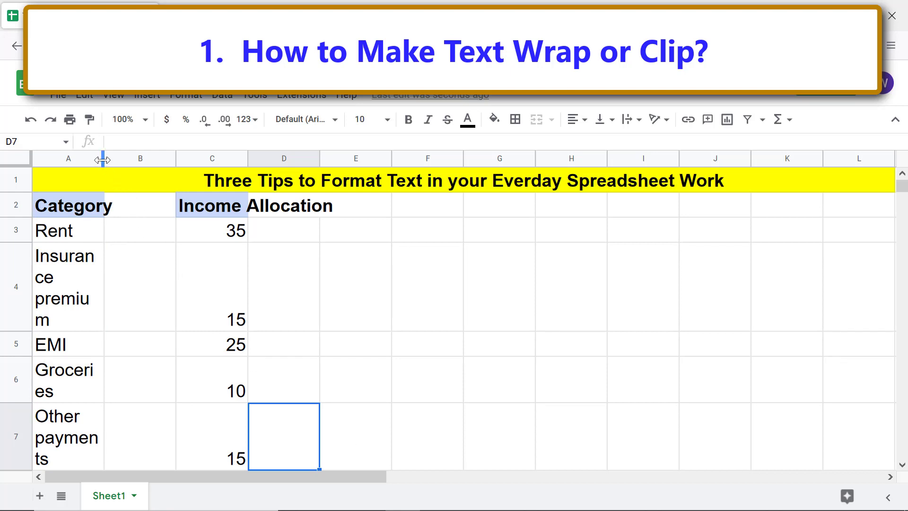
# Widen column A, then set the Income Allocation header in C2 to Wrap
pyautogui.moveTo(103, 158); pyautogui.dragTo(132, 170)
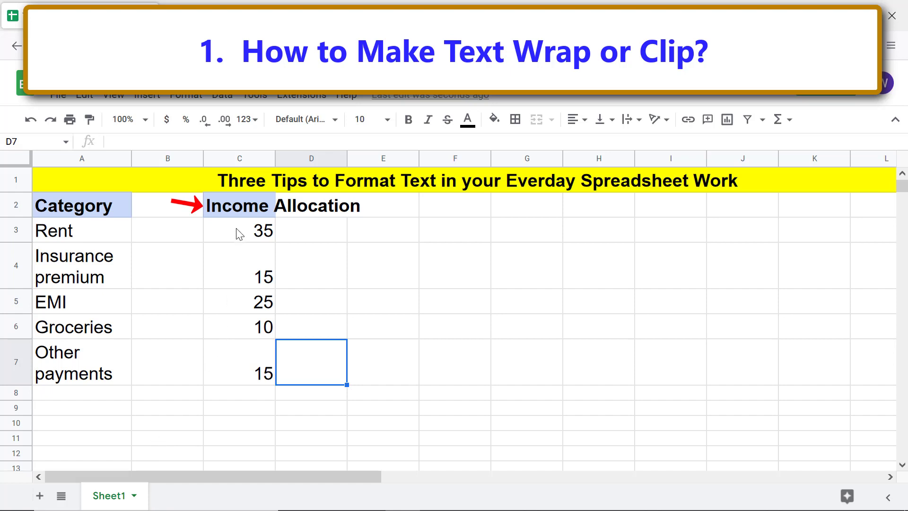
pyautogui.click(244, 212)
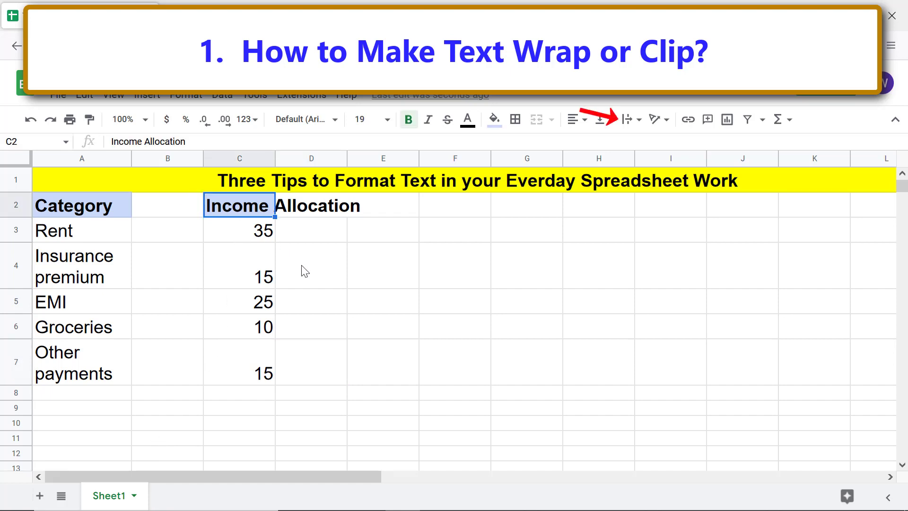
pyautogui.click(635, 123)
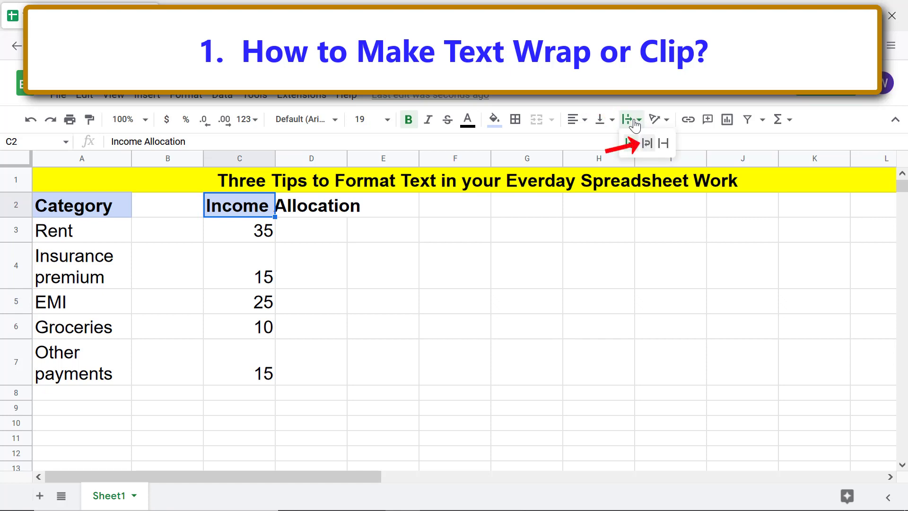
pyautogui.click(649, 149)
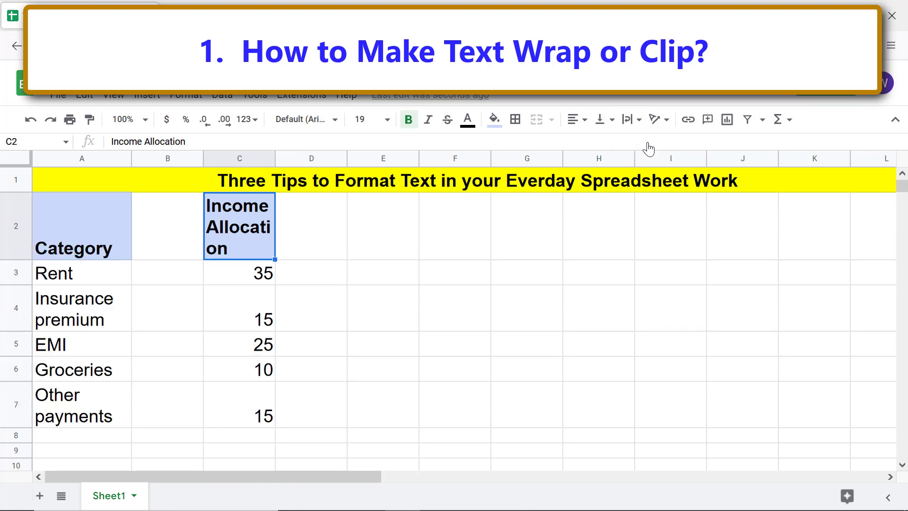
pyautogui.click(259, 434)
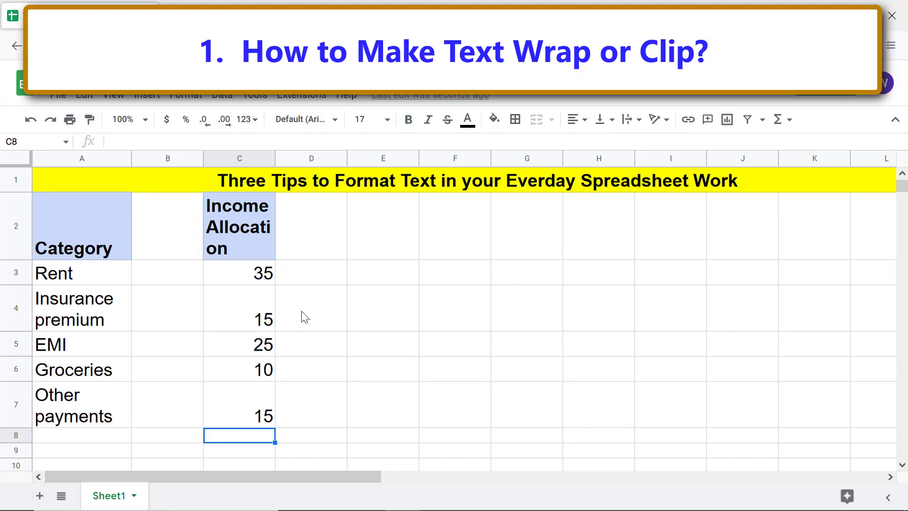
# Widen column C, then delete empty column B so Income Allocation sits beside Category
pyautogui.moveTo(275, 158); pyautogui.dragTo(295, 158)
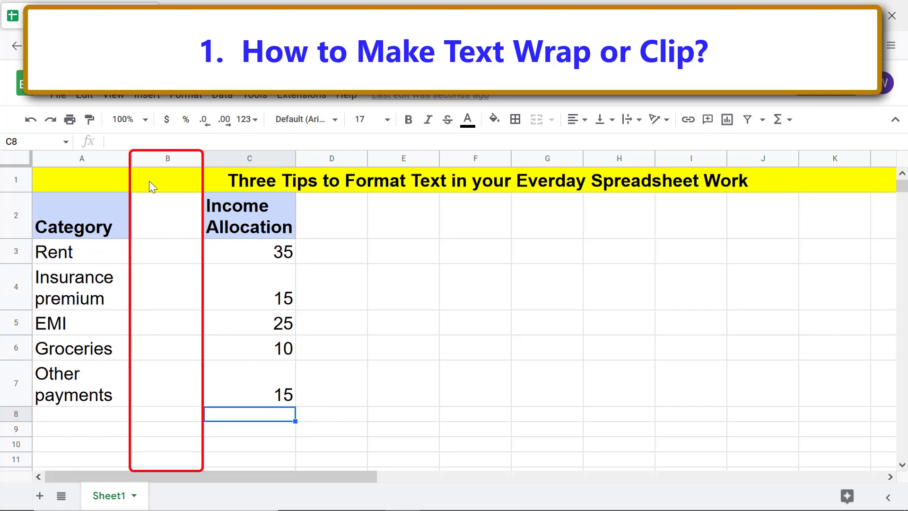
pyautogui.rightClick(143, 159)
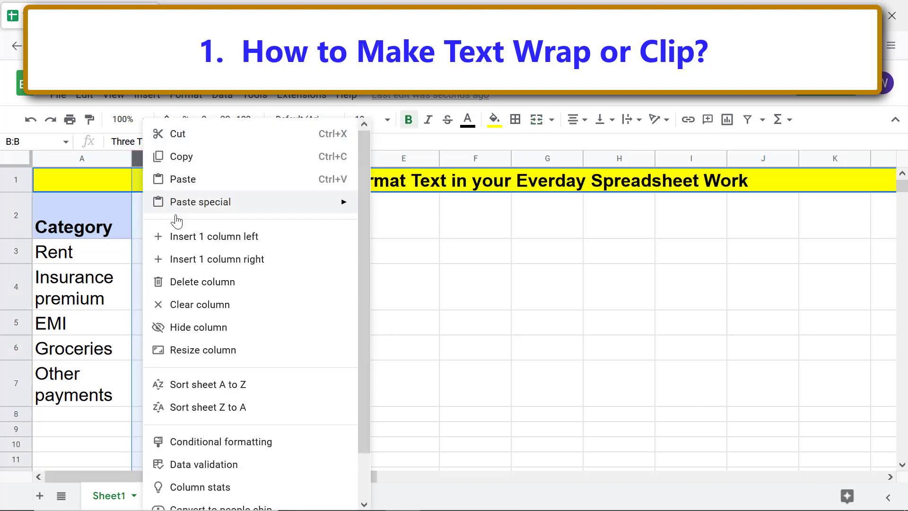
pyautogui.click(204, 283)
pyautogui.click(198, 413)
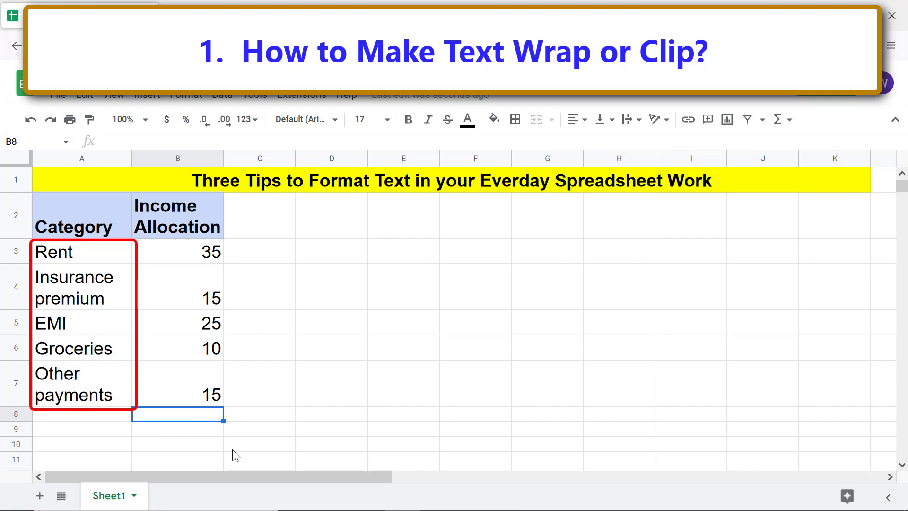
# Switch the A3:A7 category labels from Wrap to Clip text wrapping
pyautogui.click(105, 255)
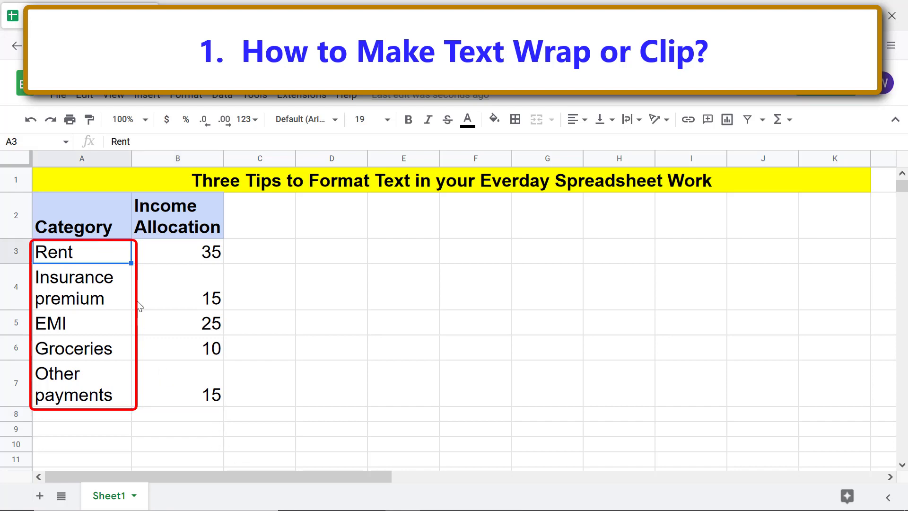
pyautogui.keyDown('shift'); pyautogui.click(117, 383); pyautogui.keyUp('shift')
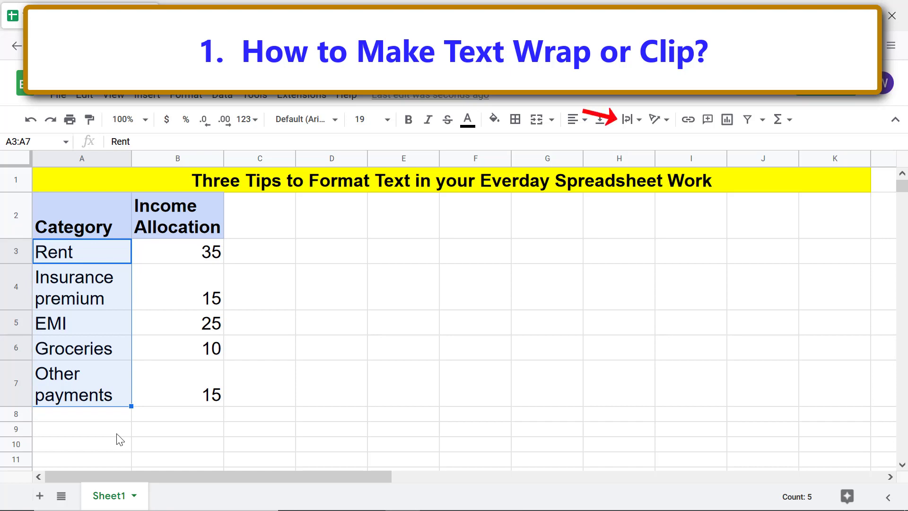
pyautogui.click(632, 120)
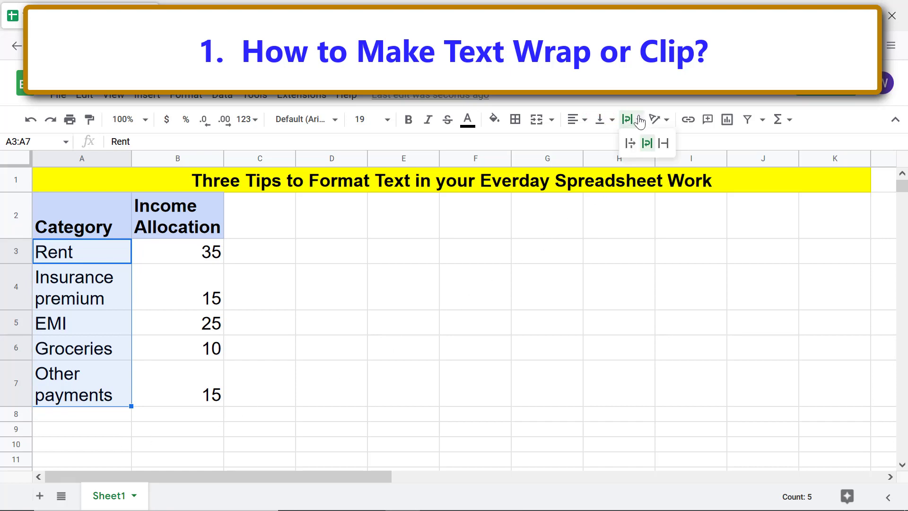
pyautogui.click(663, 144)
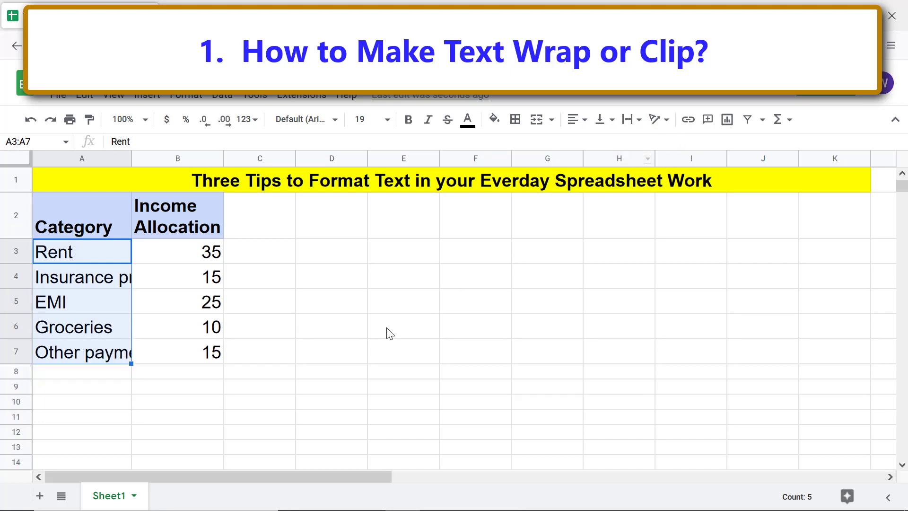
pyautogui.click(116, 374)
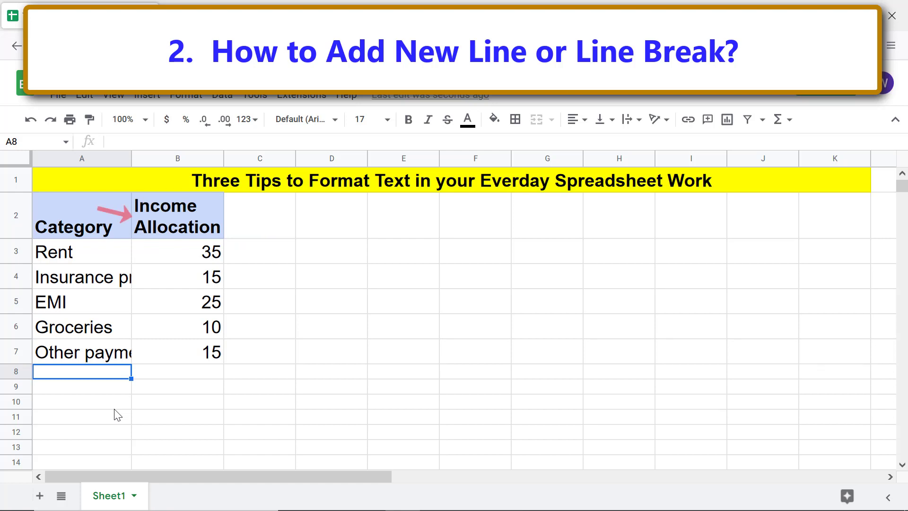
# Add '(in percent)' on a new line after 'Income Allocation' in B2, then widen column B
pyautogui.click(192, 227)
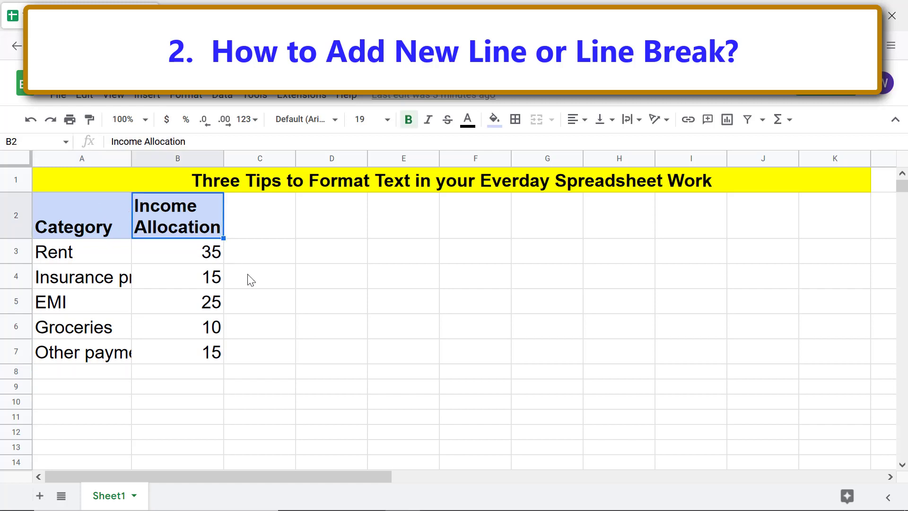
pyautogui.press('F2')
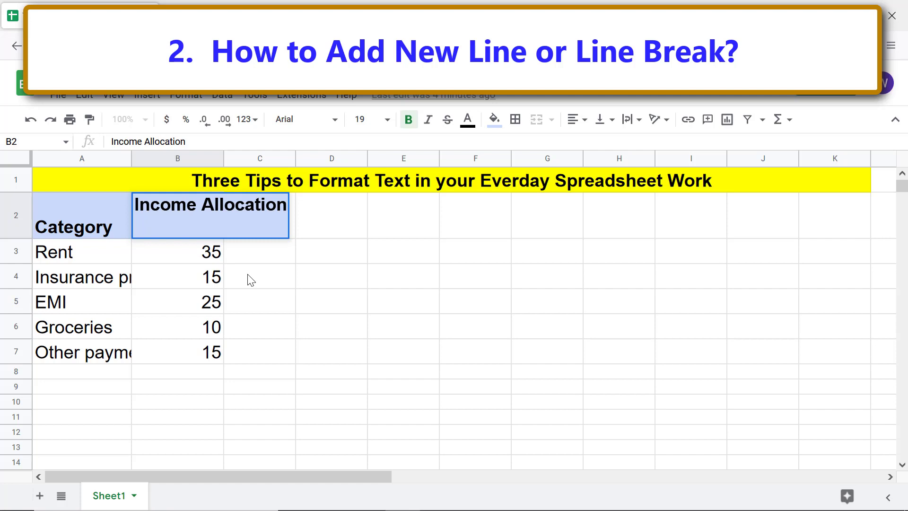
pyautogui.hotkey('ctrl', 'Return')
pyautogui.write('(in percent)')
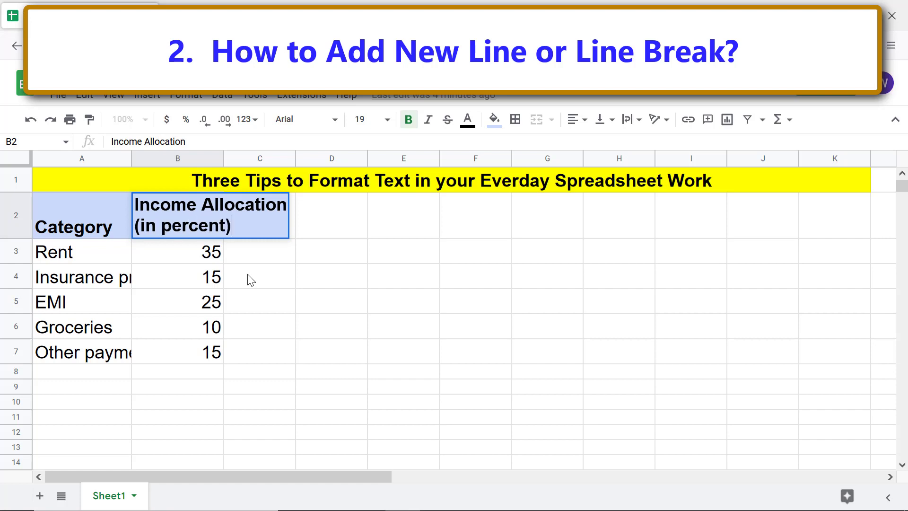
pyautogui.press('Return')
pyautogui.moveTo(223, 157); pyautogui.dragTo(242, 157)
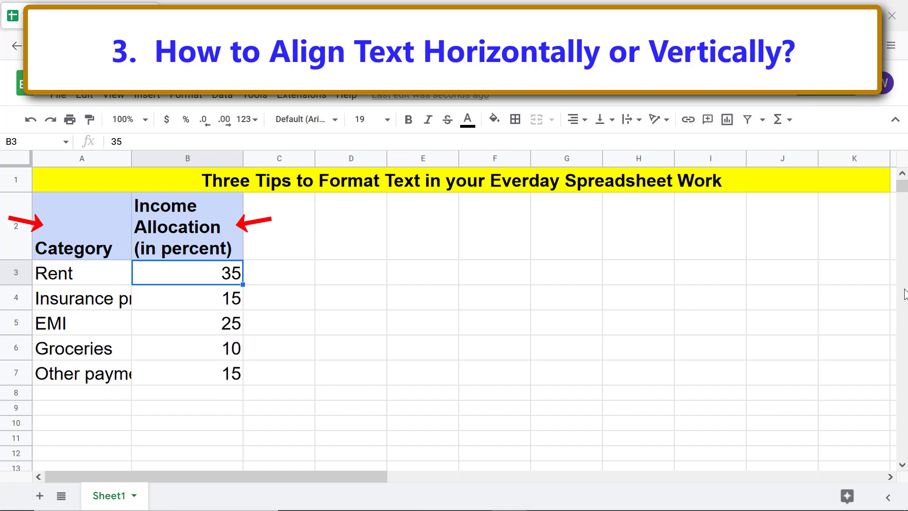
# Apply Center horizontal alignment to the Category and Income Allocation headers in A2:B2
pyautogui.click(107, 240)
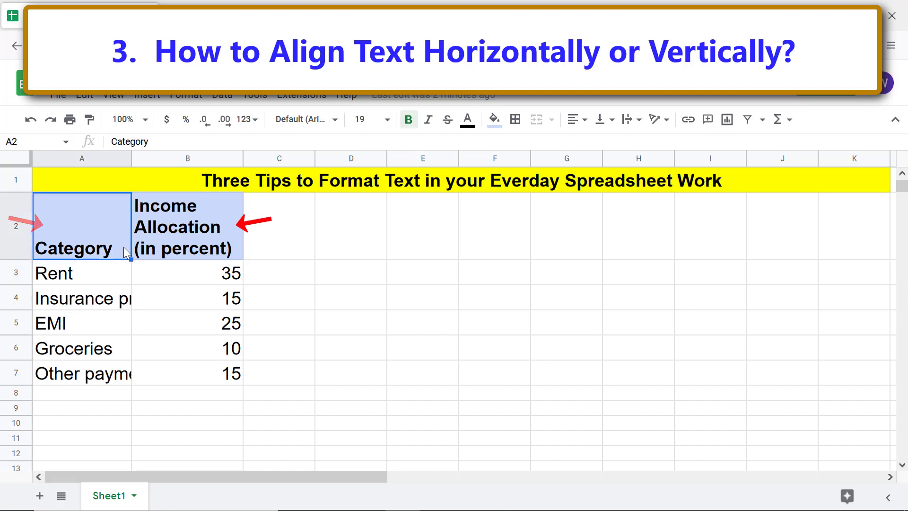
pyautogui.keyDown('shift'); pyautogui.click(198, 229); pyautogui.keyUp('shift')
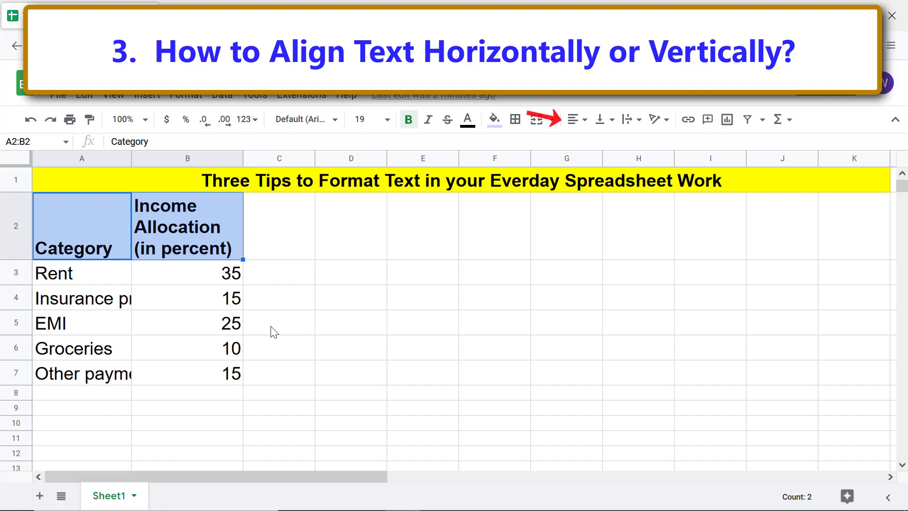
pyautogui.click(573, 124)
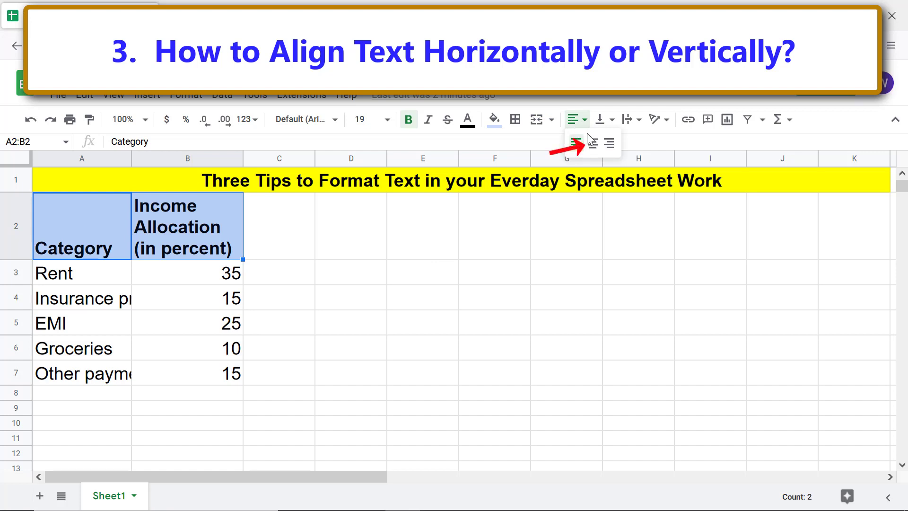
pyautogui.click(594, 148)
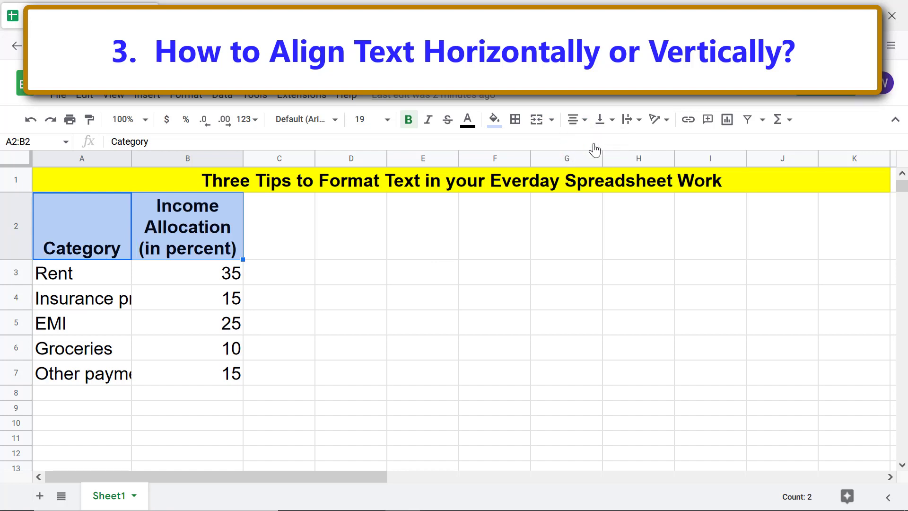
pyautogui.click(235, 397)
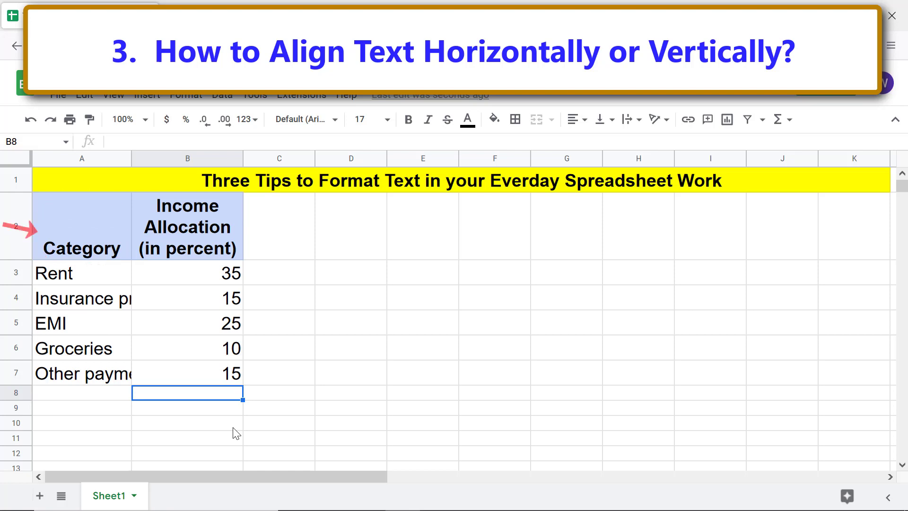
# Set the vertical alignment of the Category header in A2 to Middle
pyautogui.click(98, 250)
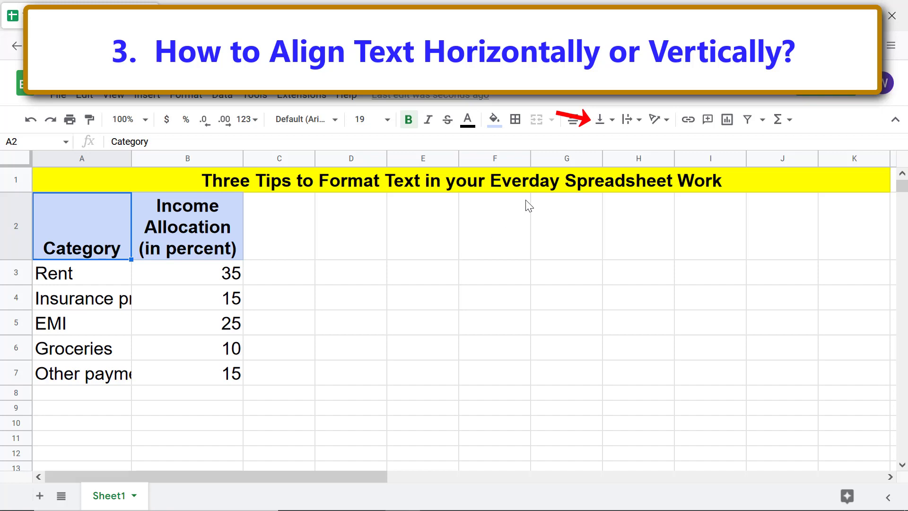
pyautogui.click(609, 128)
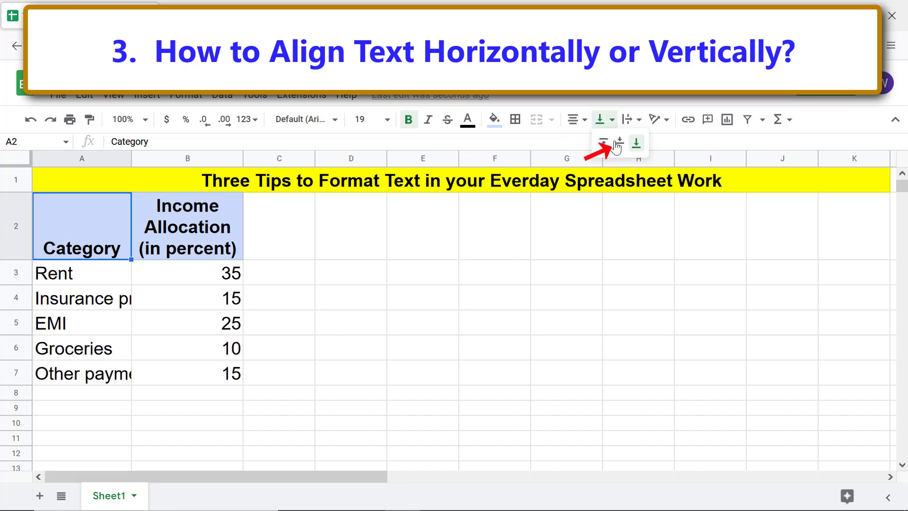
pyautogui.click(619, 144)
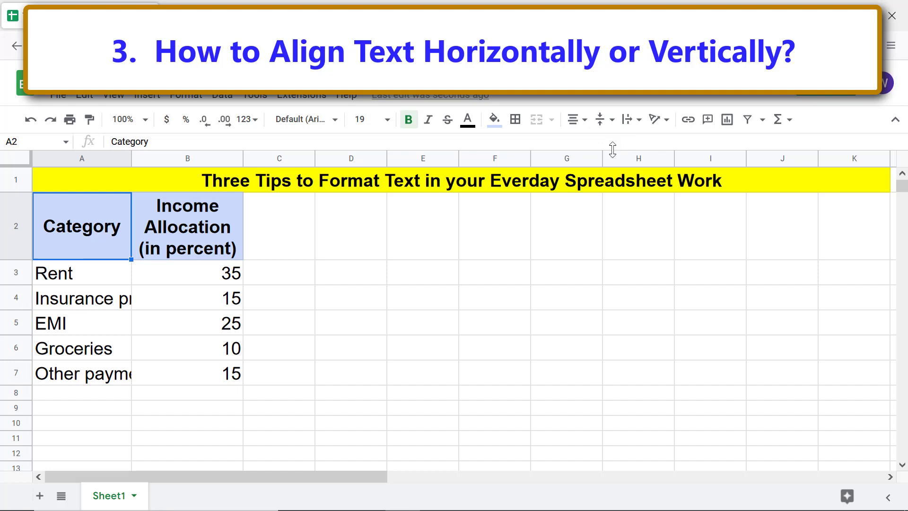
pyautogui.click(227, 397)
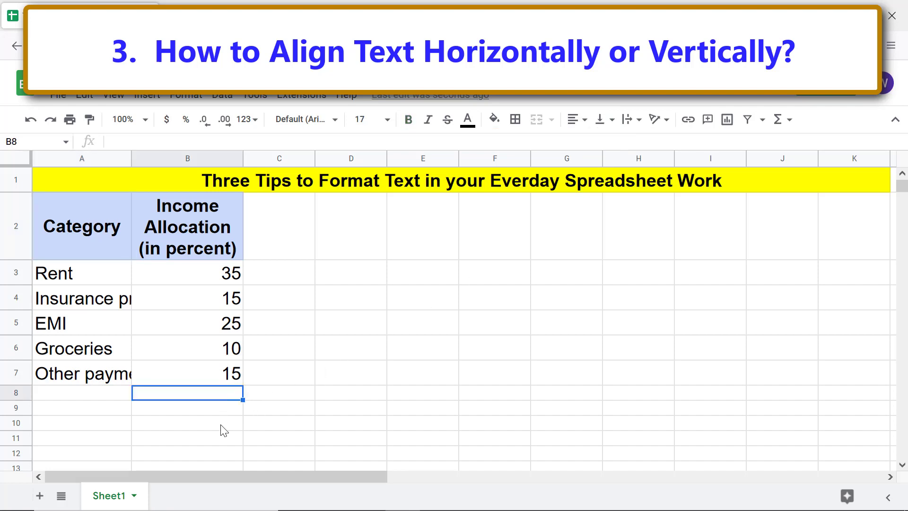